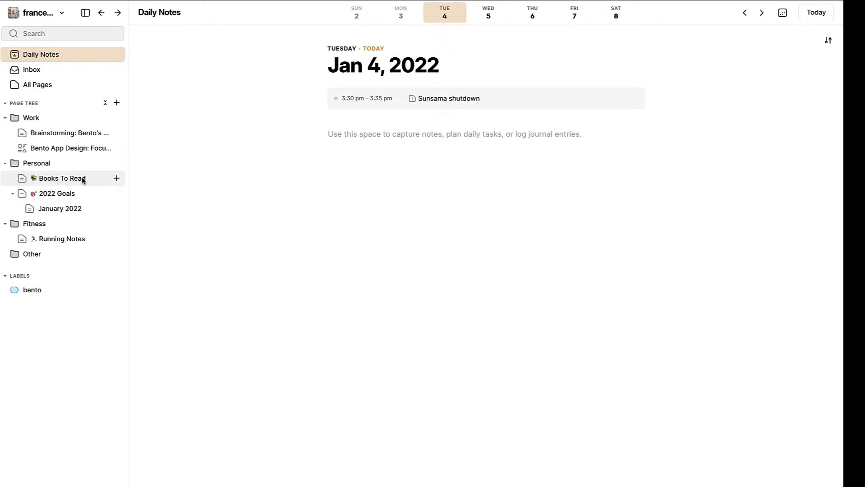
- View the Books To Read page, open 2022 Goals and browse the insertable block types on a new line below the Personal goals
left_click(83, 180)
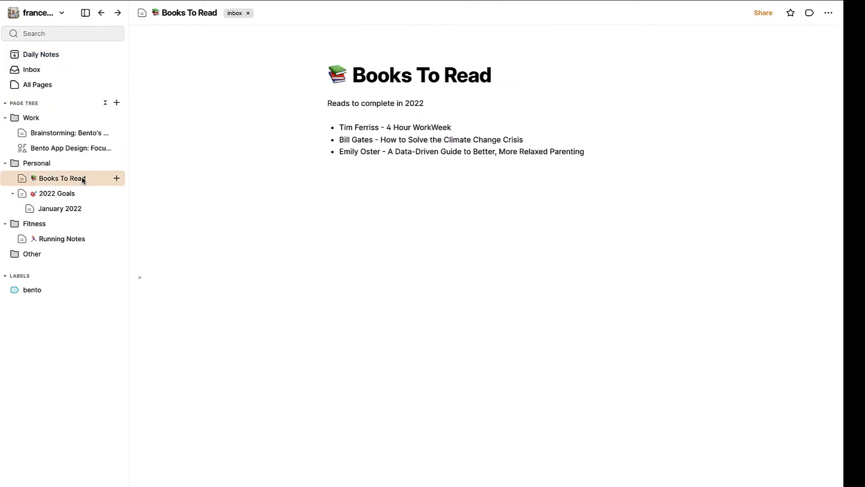
left_click(77, 194)
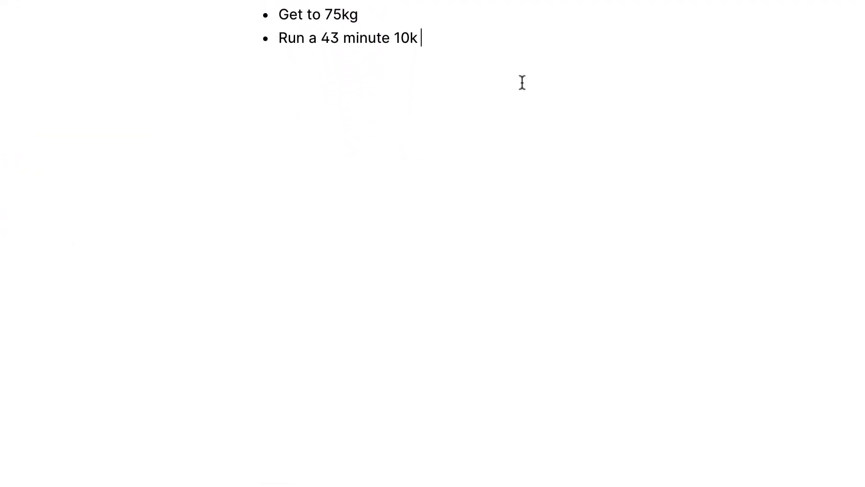
key("Return")
key("Return")
key("Return")
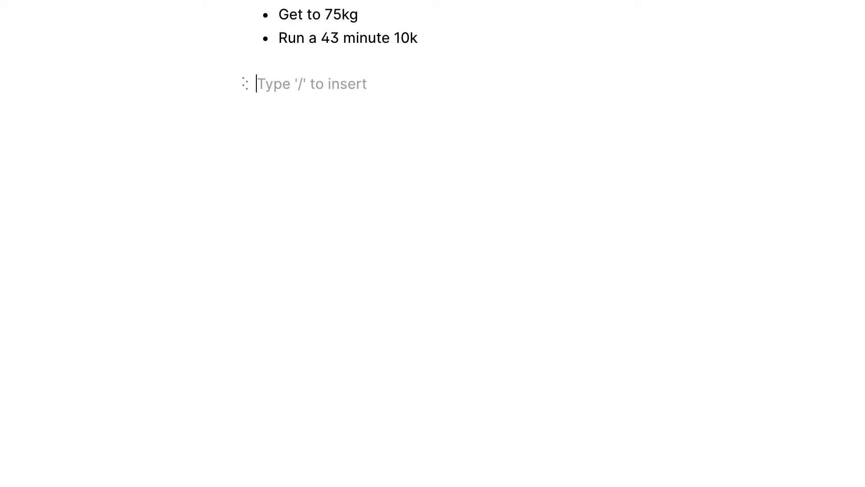
type("/")
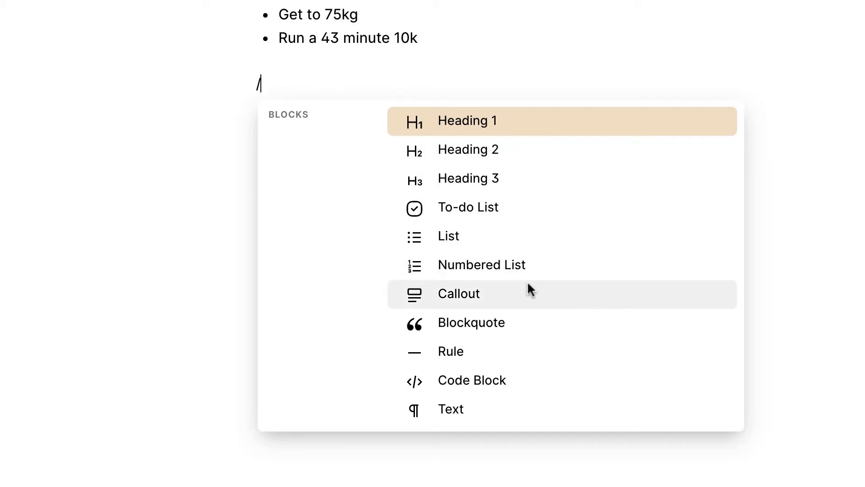
scroll(538, 317, "down", 2)
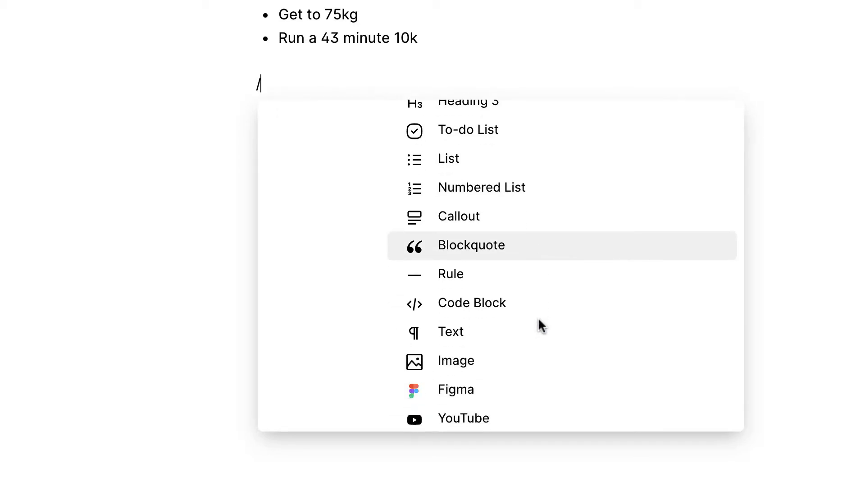
scroll(533, 299, "up", 2)
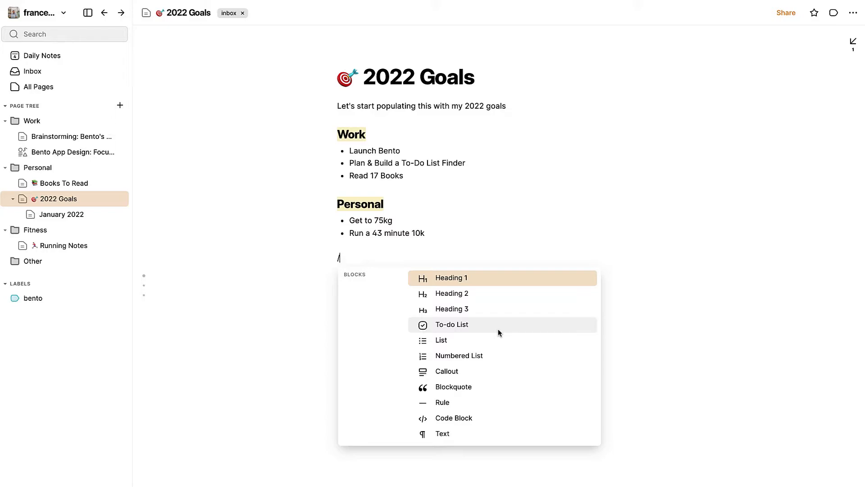
scroll(499, 329, "down", 5)
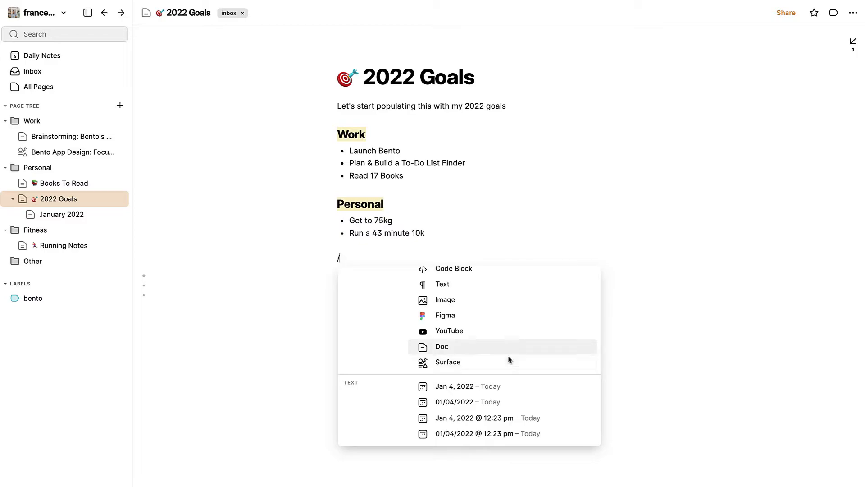
left_click(375, 259)
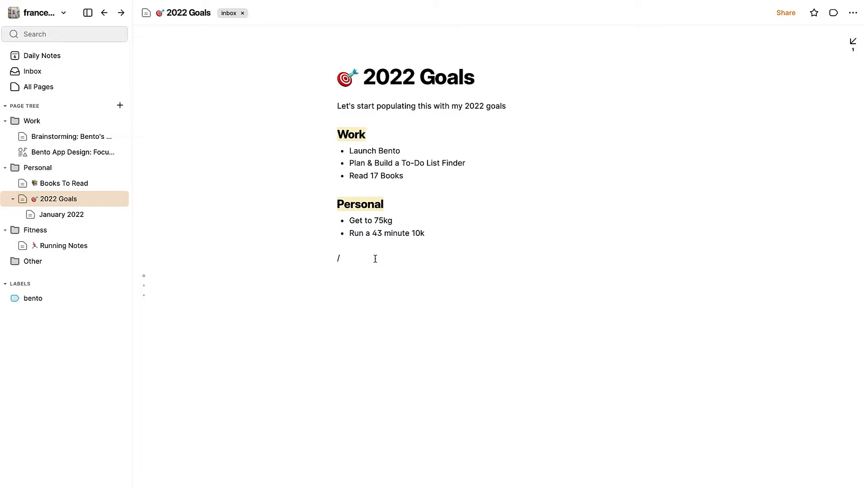
key("BackSpace")
- Insert the current date and time, Jan 4, 2022 @ 12:24 pm, on a new line below the intro sentence
left_click(524, 109)
key("Return")
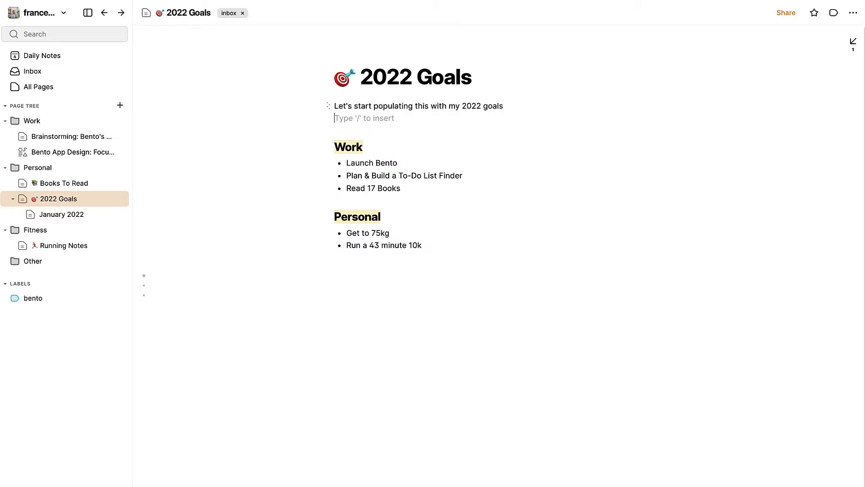
type("/")
scroll(517, 182, "down", 5)
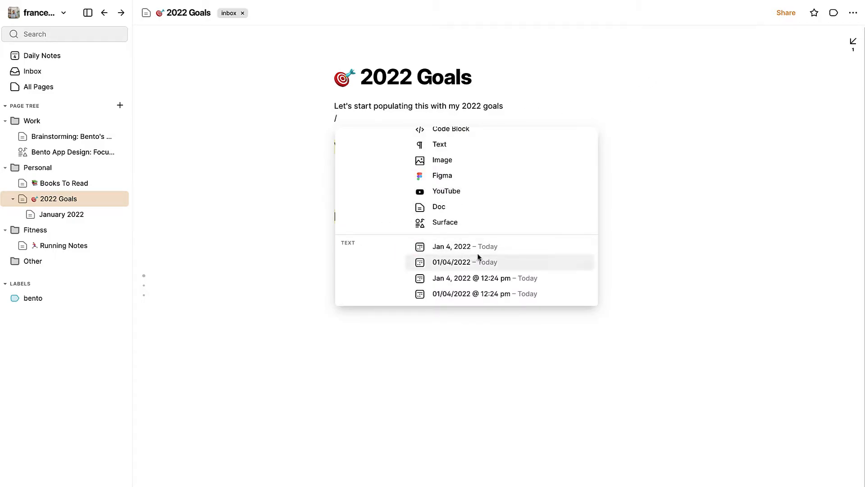
left_click(497, 280)
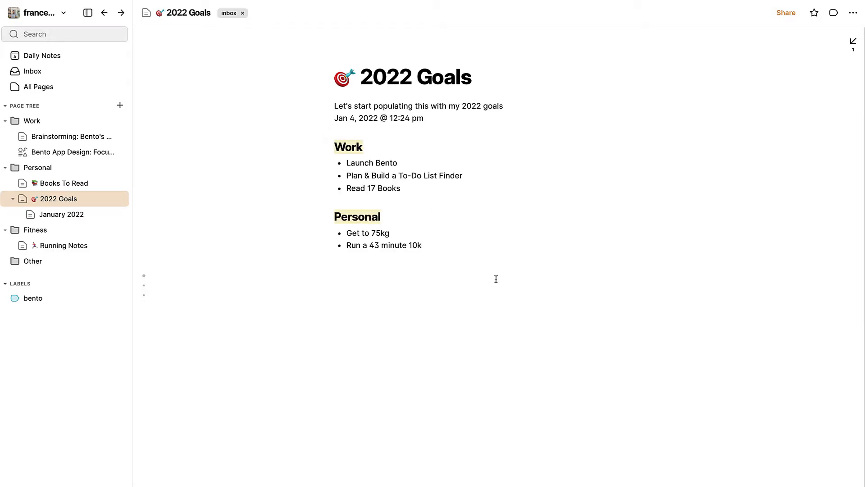
triple_click(340, 119)
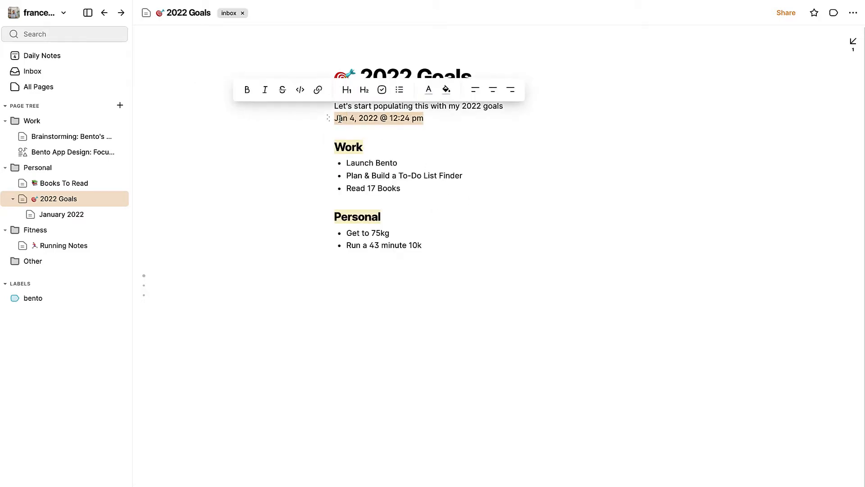
left_click(451, 117)
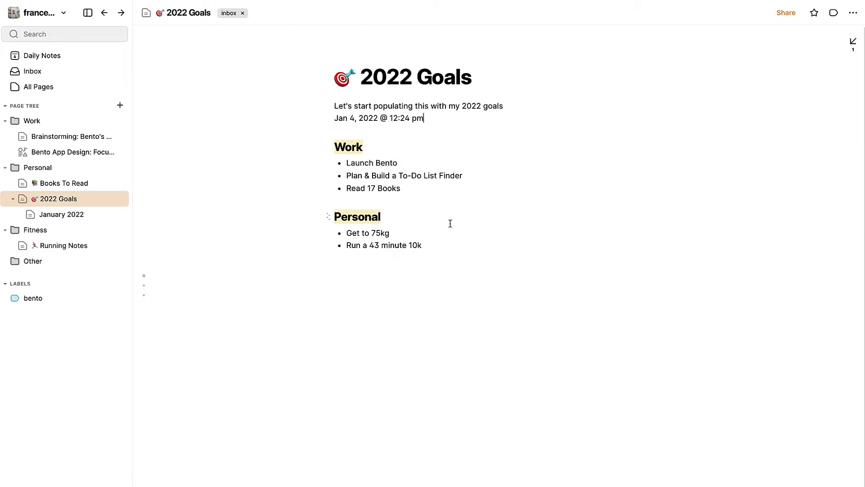
- Append a dash and a link to the Books To Read page after the "Read 17 Books" goal
left_click(444, 240)
key("Return")
key("BackSpace")
left_click(441, 184)
type("- @")
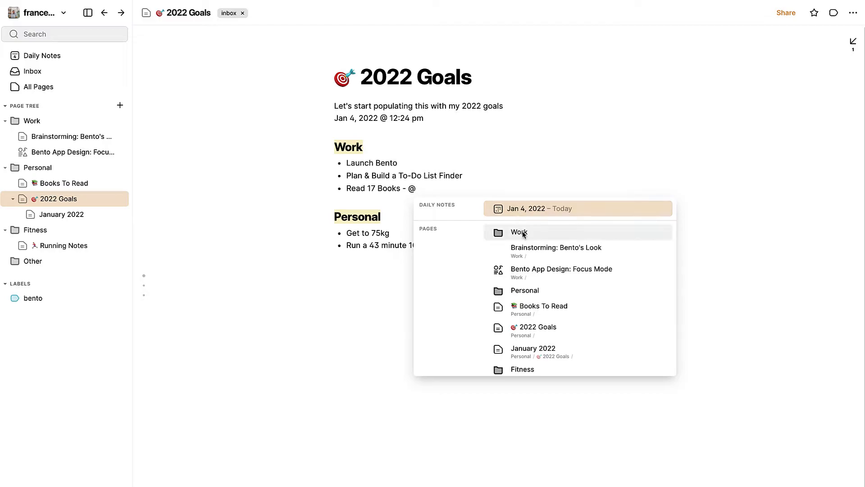
scroll(522, 239, "down", 2)
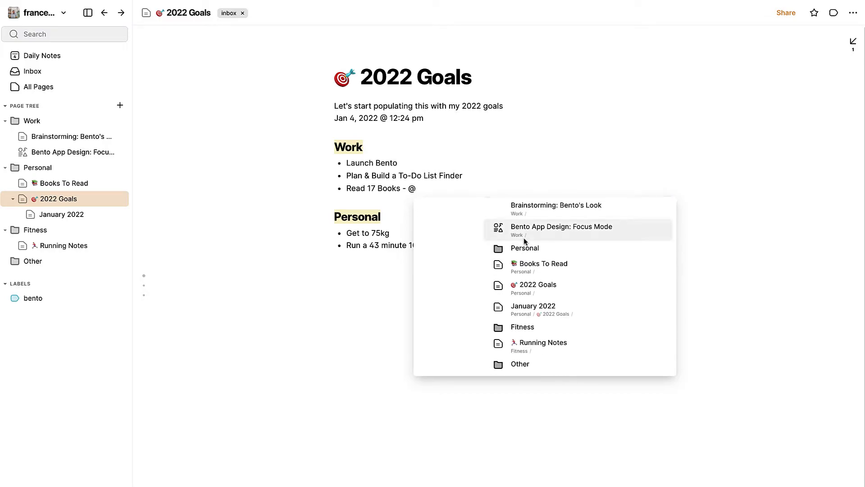
scroll(524, 241, "up", 2)
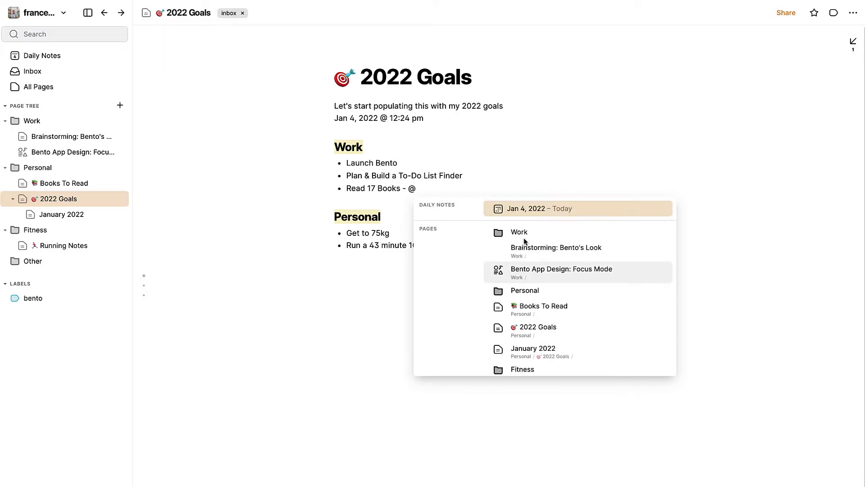
left_click(546, 309)
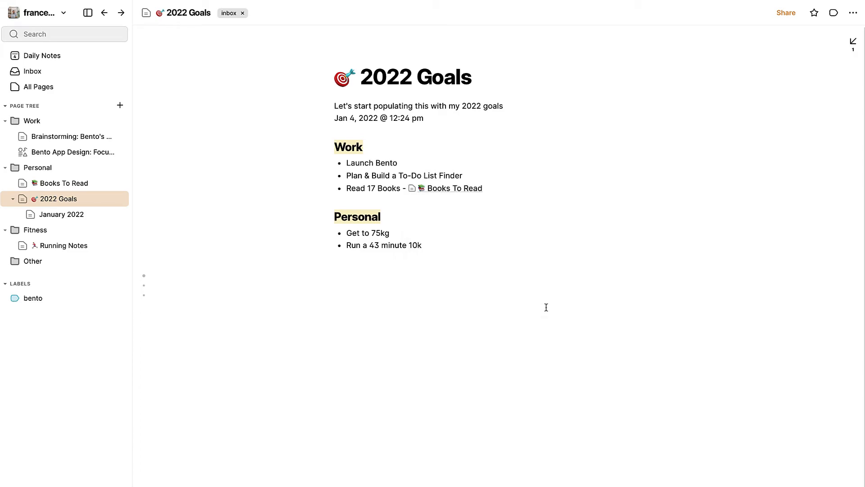
- Follow the Books To Read link, check that page's backlinks and return through them to 2022 Goals
left_click(454, 189)
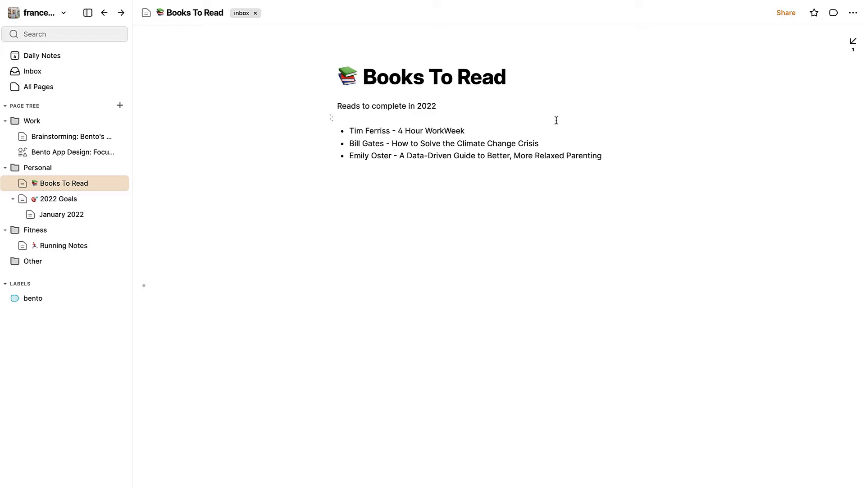
left_click(854, 41)
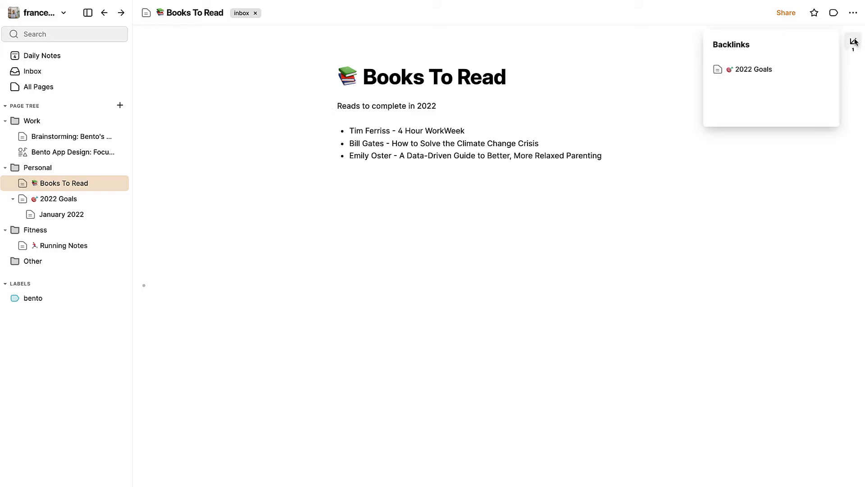
left_click(761, 72)
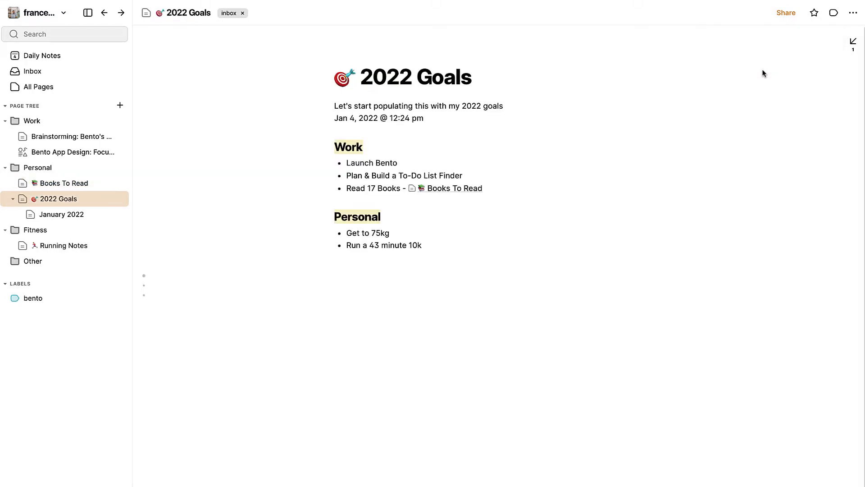
left_click(475, 191)
left_click(854, 42)
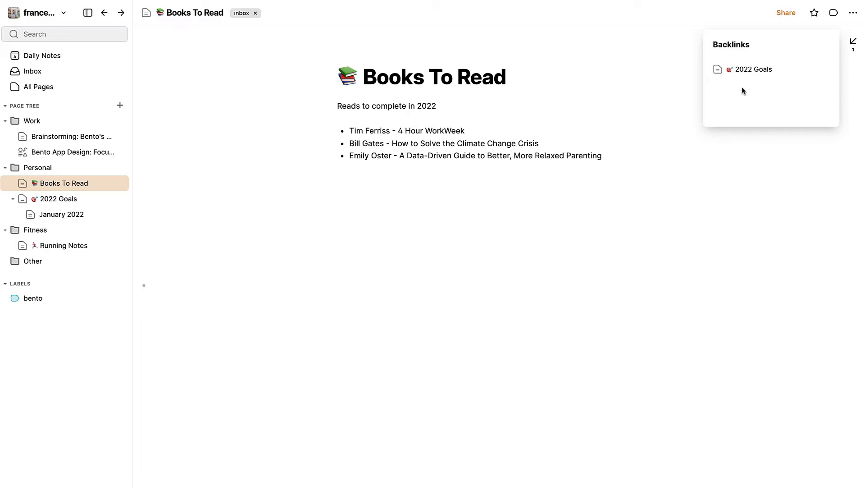
left_click(739, 71)
- Append a dash and a link to the Running Notes page after the "Run a 43 minute 10k" goal
left_click(517, 245)
type("- ")
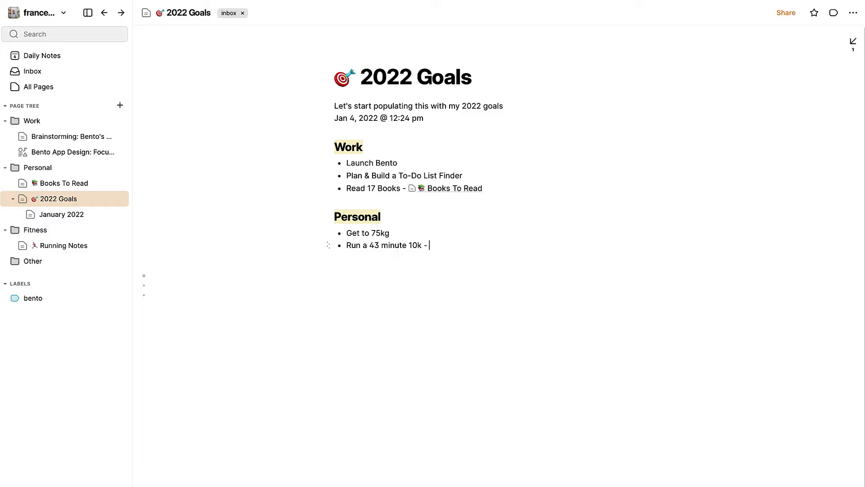
type("@run")
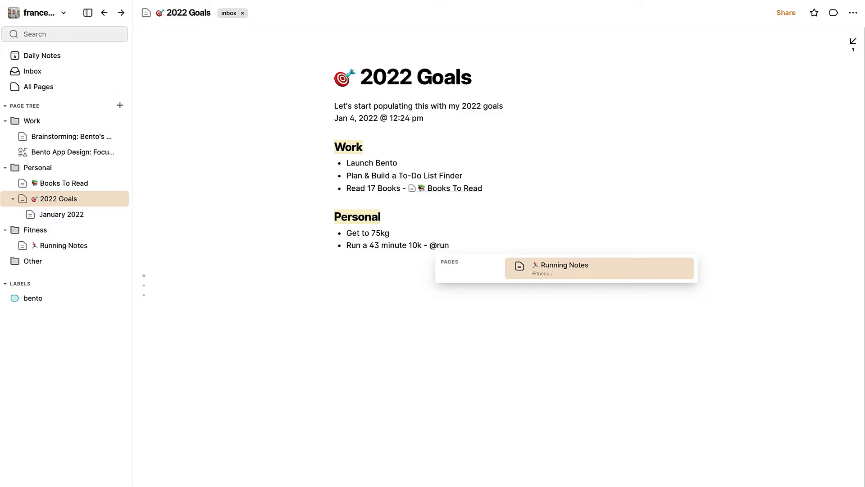
key("Return")
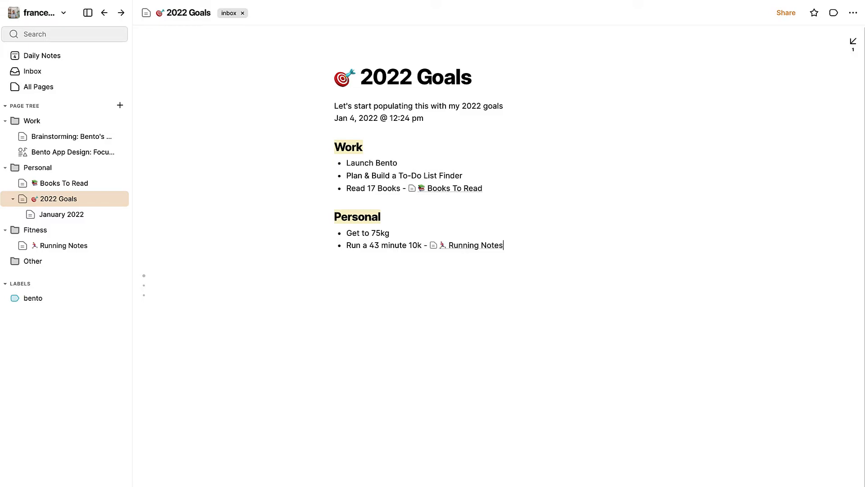
- Open the linked Running Notes page and view its backlinks
left_click(485, 245)
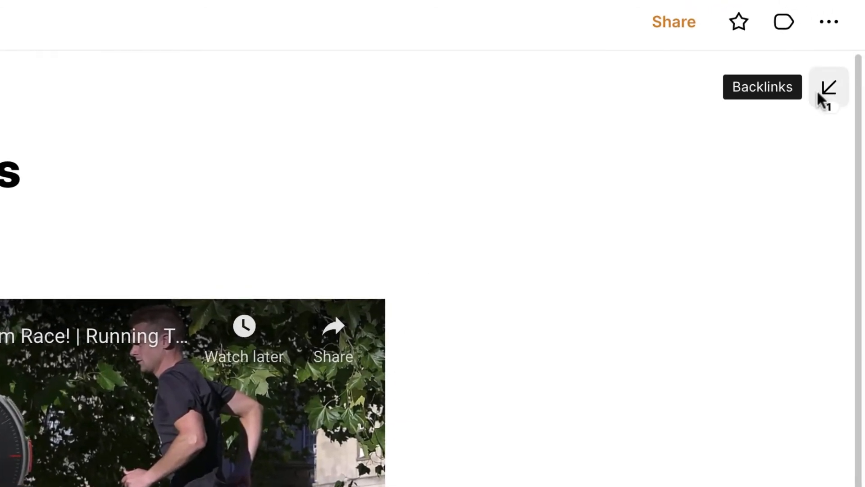
left_click(825, 89)
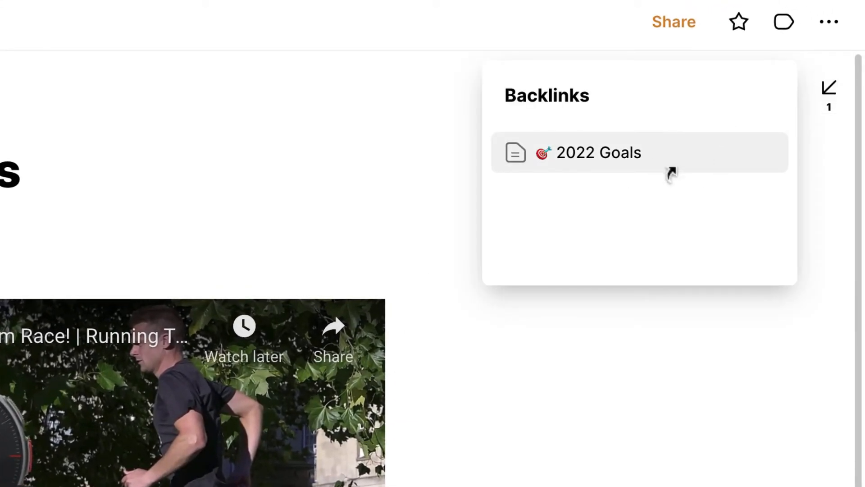
left_click(647, 424)
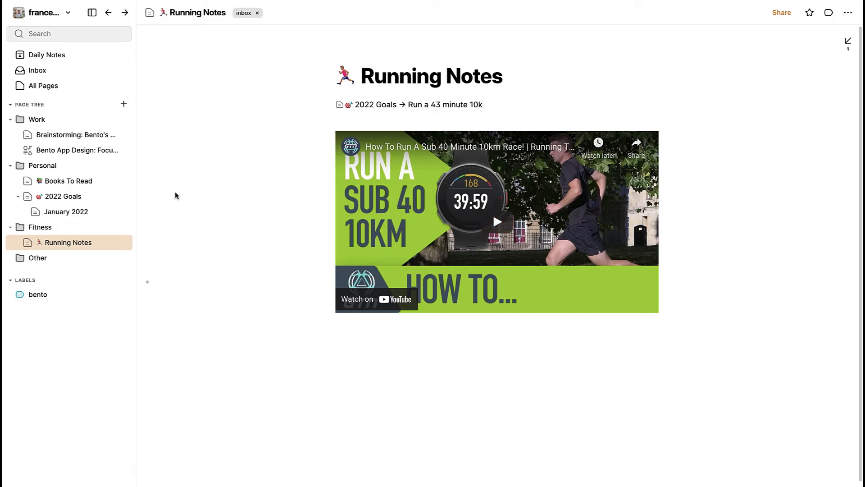
- Copy the block link of "Get to 75kg" in 2022 Goals and paste it below the video in Running Notes
left_click(85, 197)
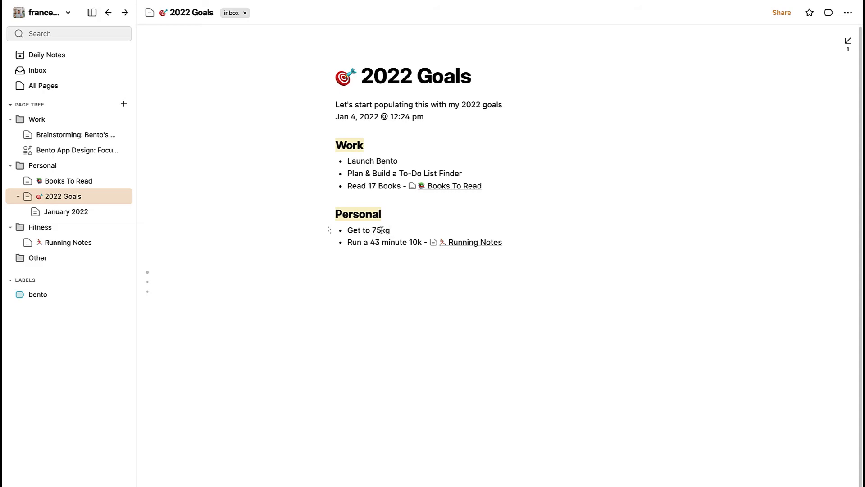
left_click(329, 231)
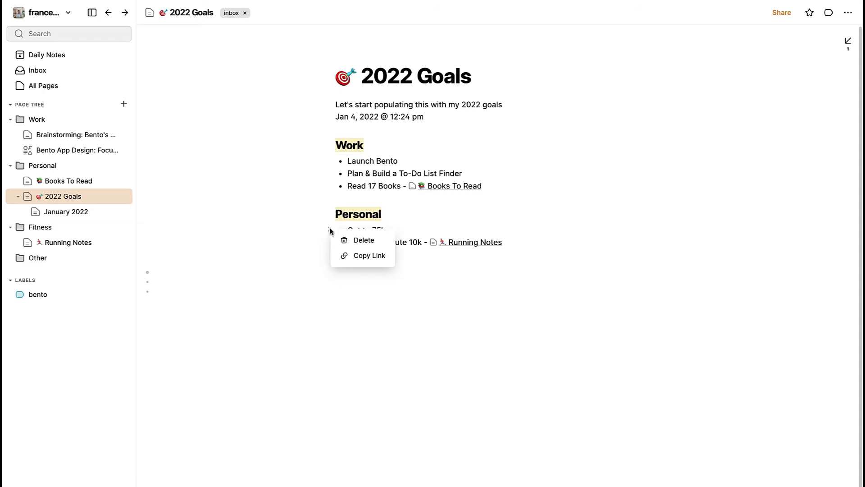
left_click(354, 258)
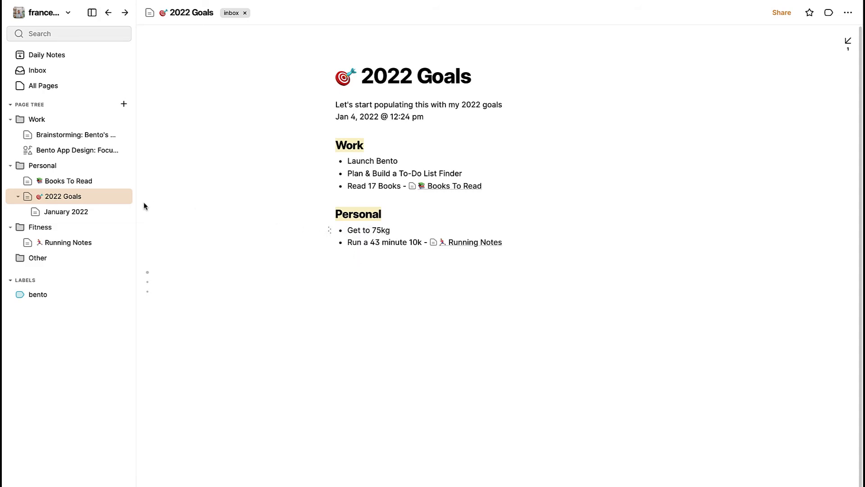
left_click(75, 242)
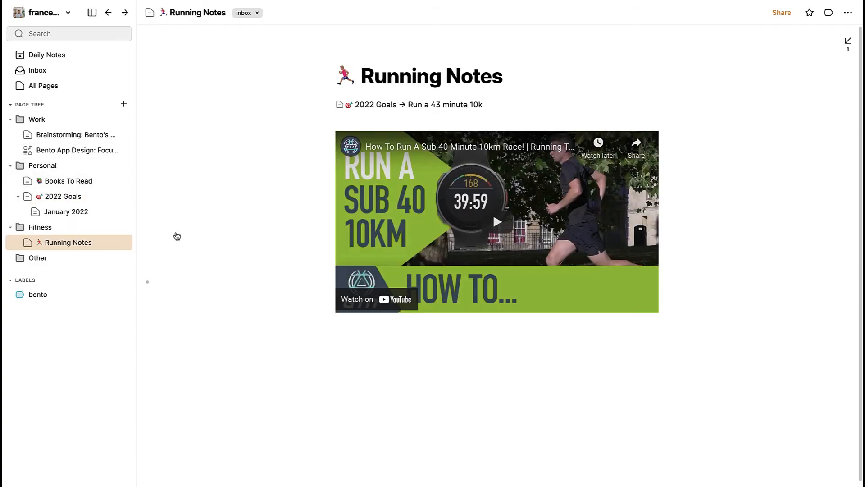
left_click(485, 370)
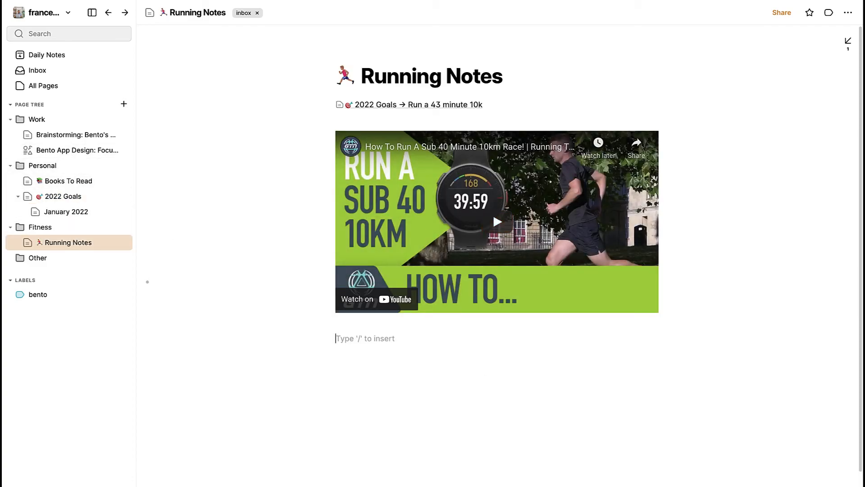
key("ctrl+v")
key("Return")
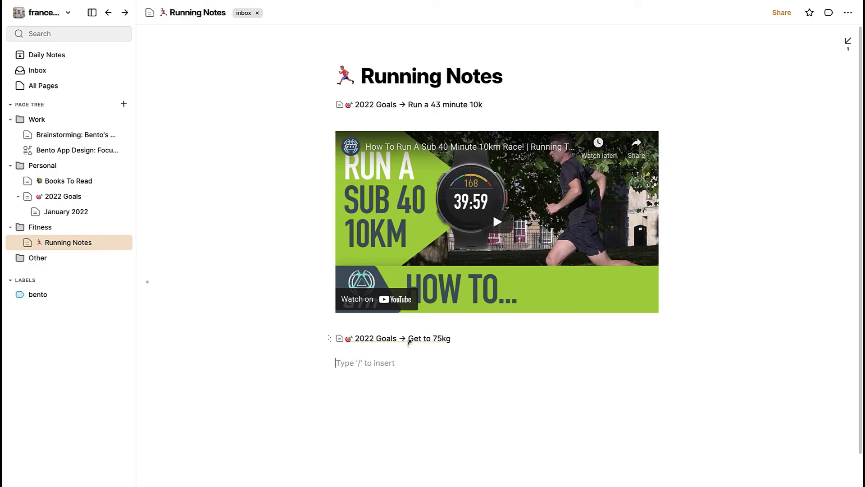
- Follow the "Get to 75kg" link back to 2022 Goals and open the Daily Notes
left_click(409, 339)
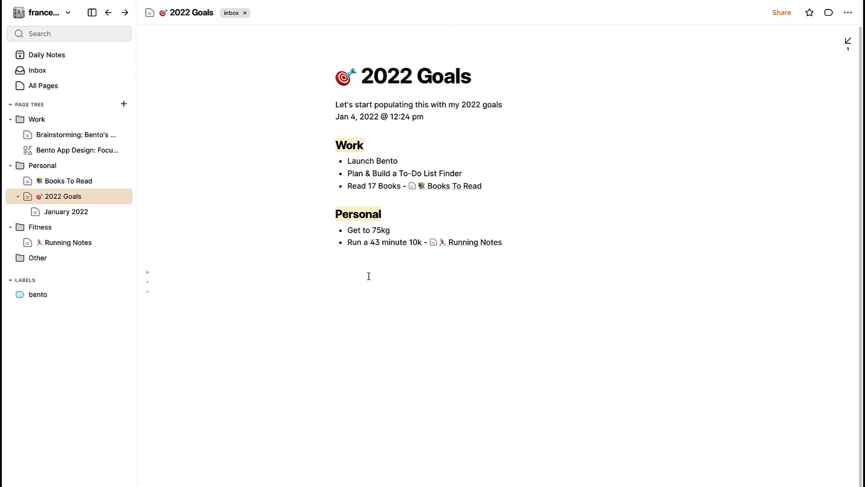
mouse_move(155, 281)
left_click(67, 57)
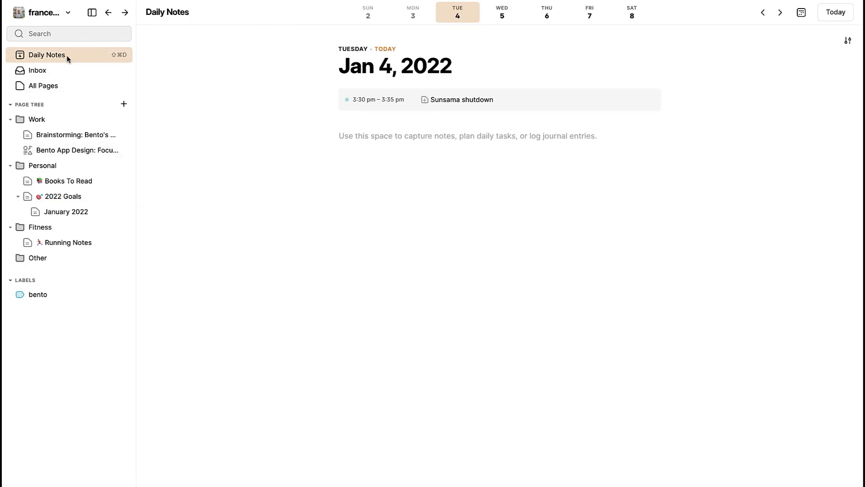